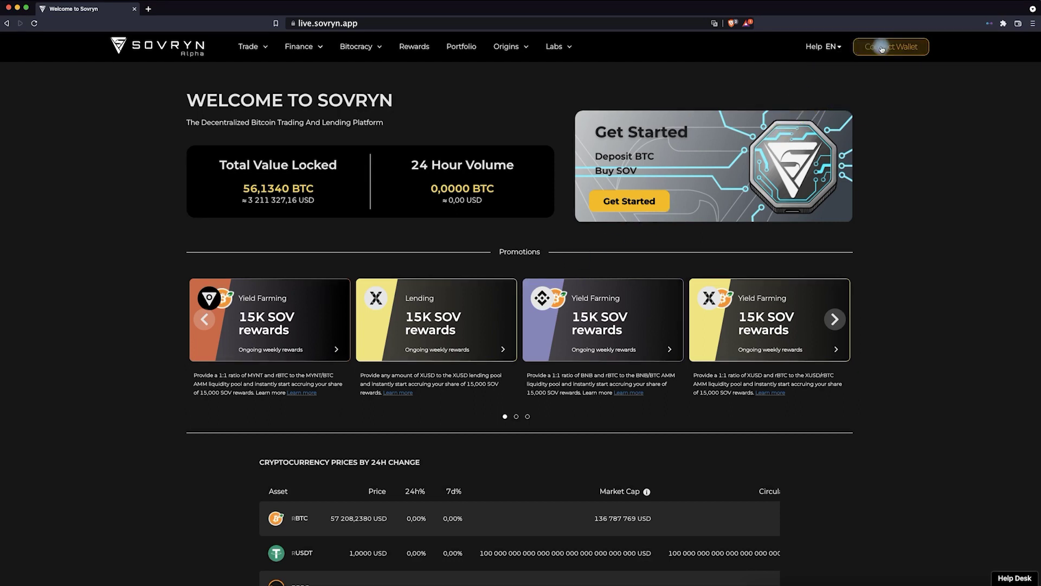
Connect the Liquality browser-extension wallet and approve the connection request.
left_click(891, 48)
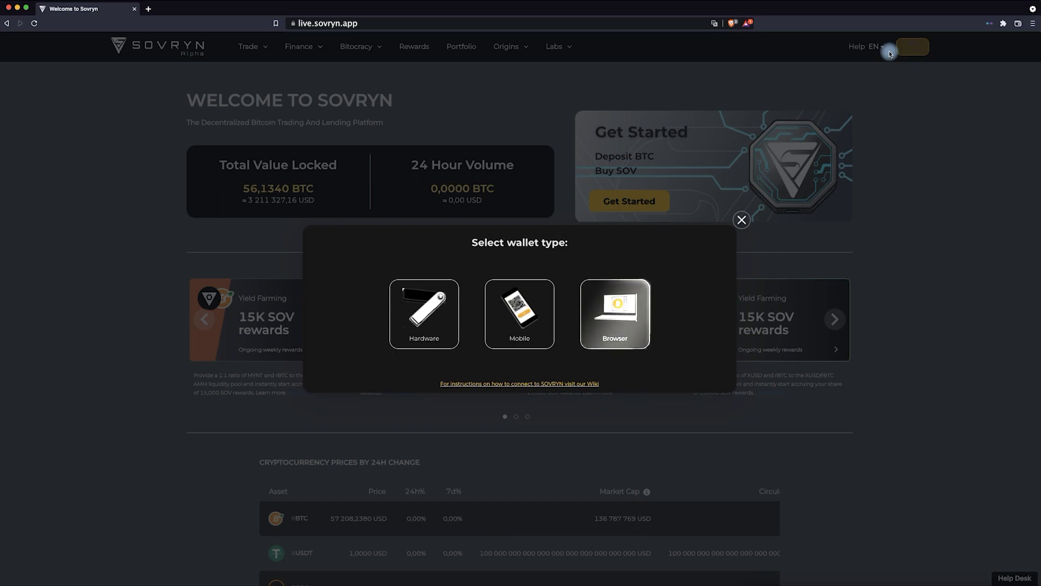
left_click(625, 288)
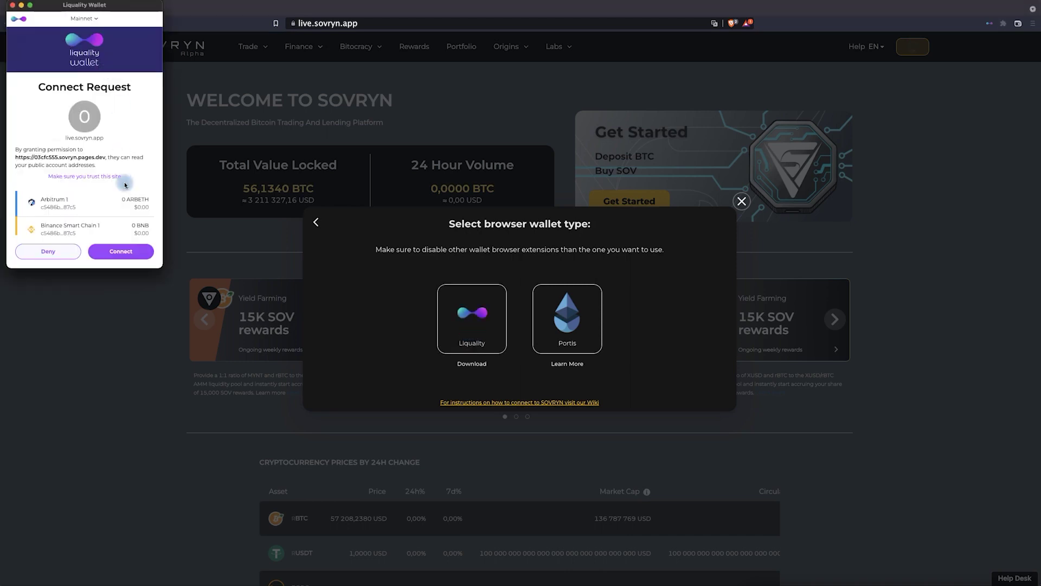
left_click(122, 251)
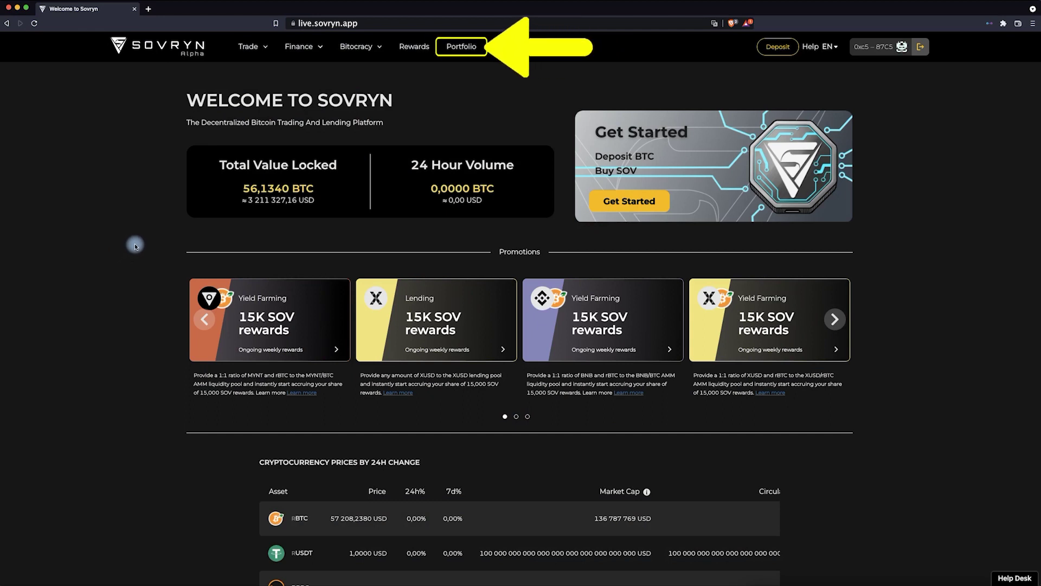
From the portfolio, start an rBTC deposit and generate a fresh BTC deposit address.
left_click(467, 48)
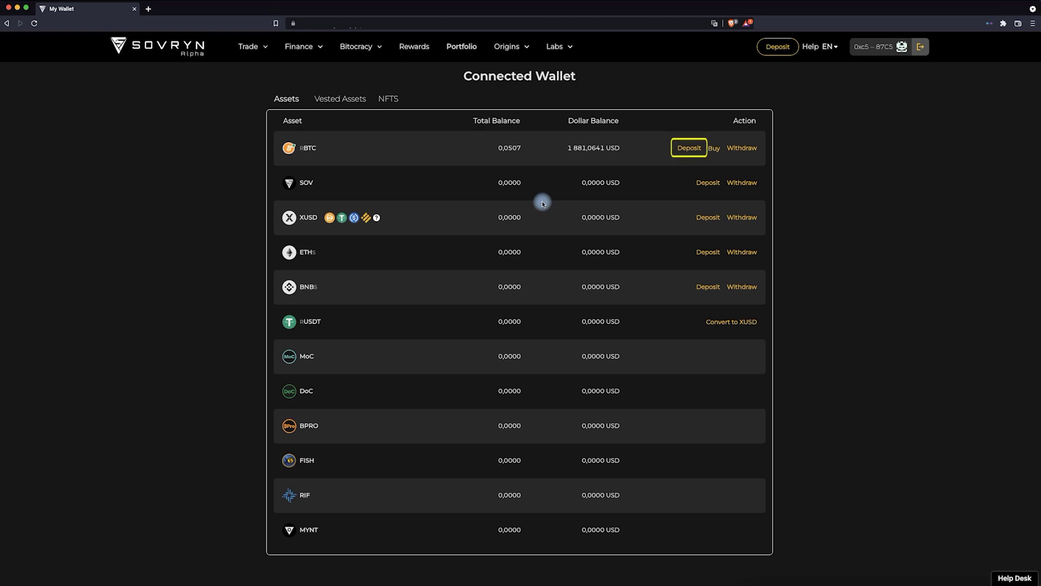
left_click(681, 151)
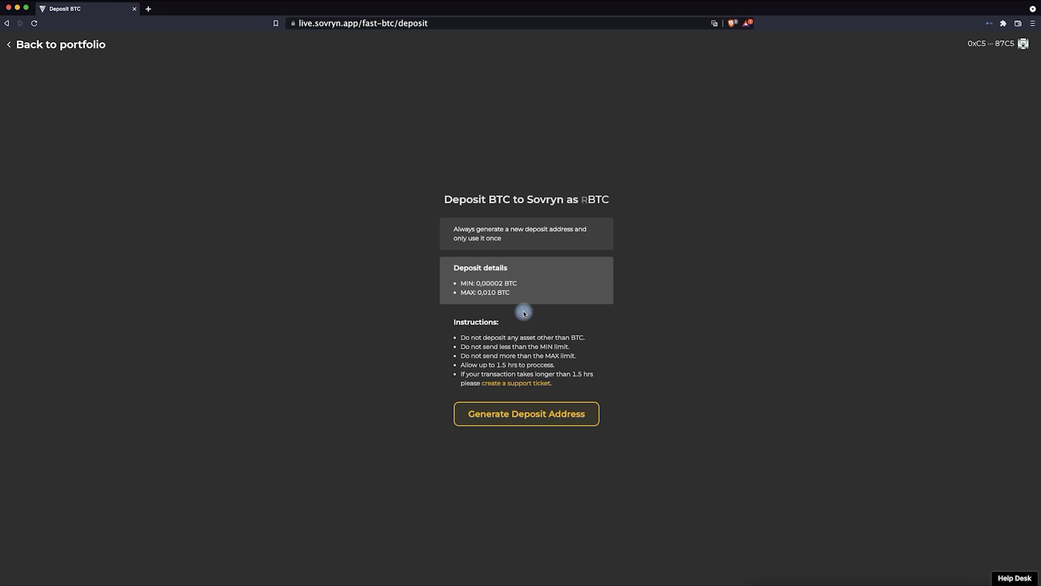
left_click(525, 414)
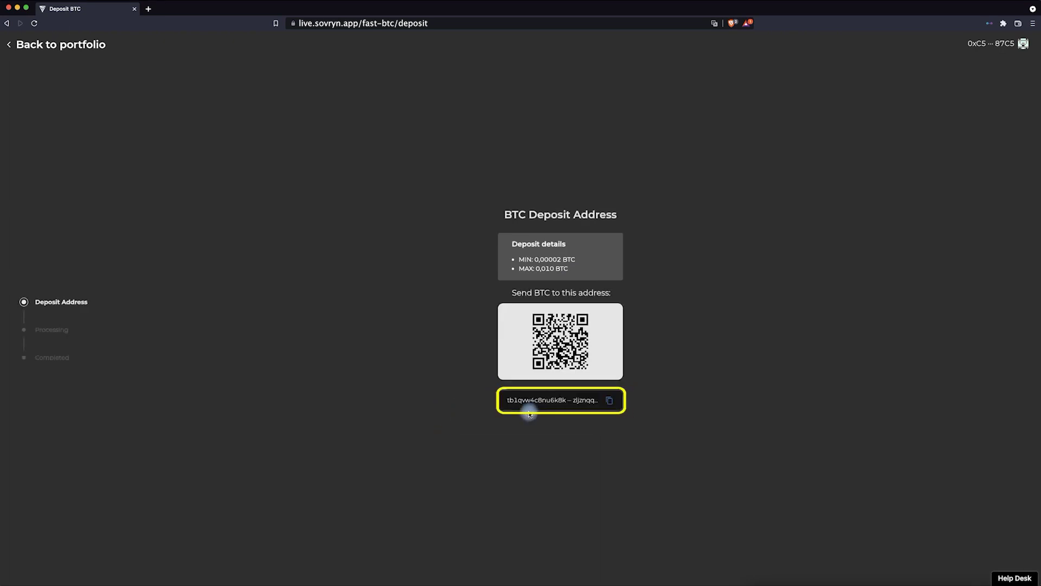
Copy the BTC deposit address and bring up the Liquality wallet.
left_click(609, 402)
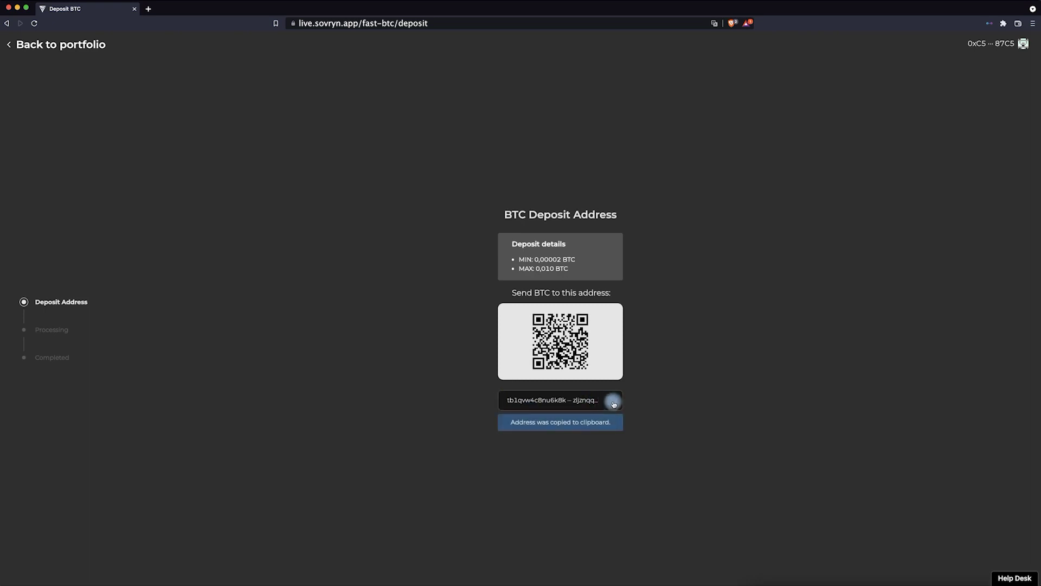
left_click(990, 24)
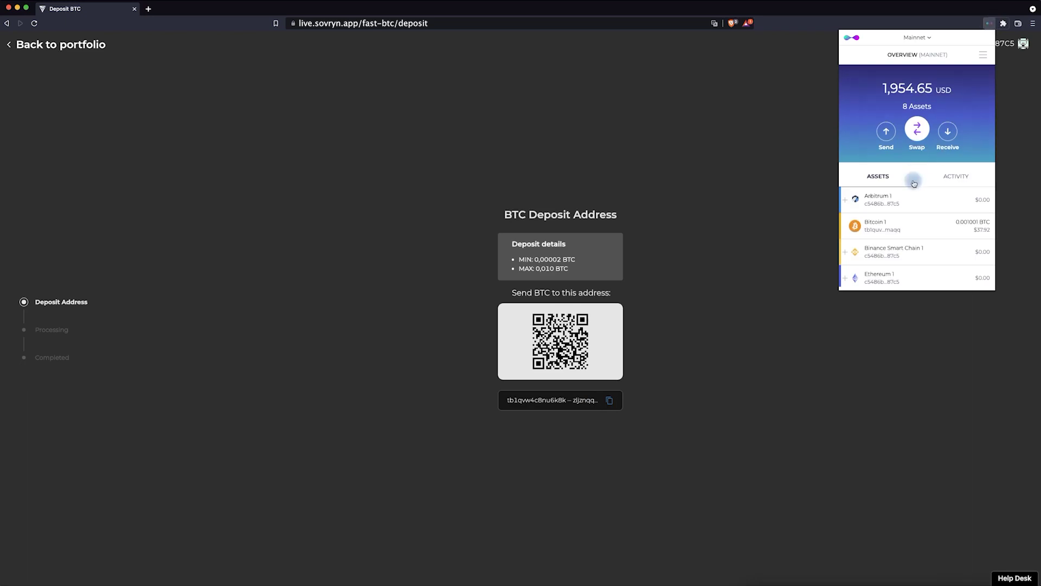
Start a Bitcoin send to the pasted deposit address with the amount edited to 0.000598 BTC.
left_click(917, 226)
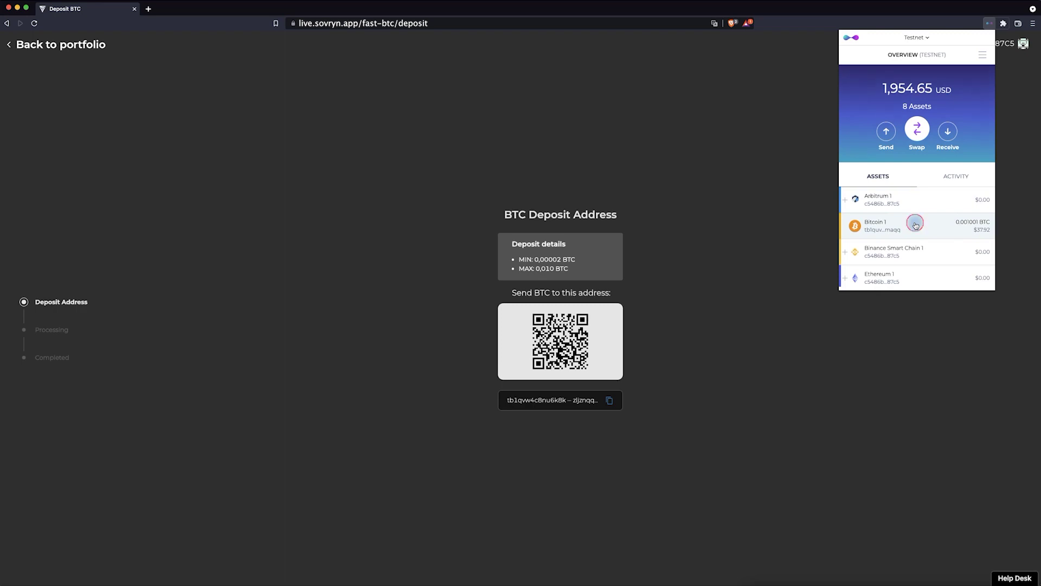
left_click(887, 131)
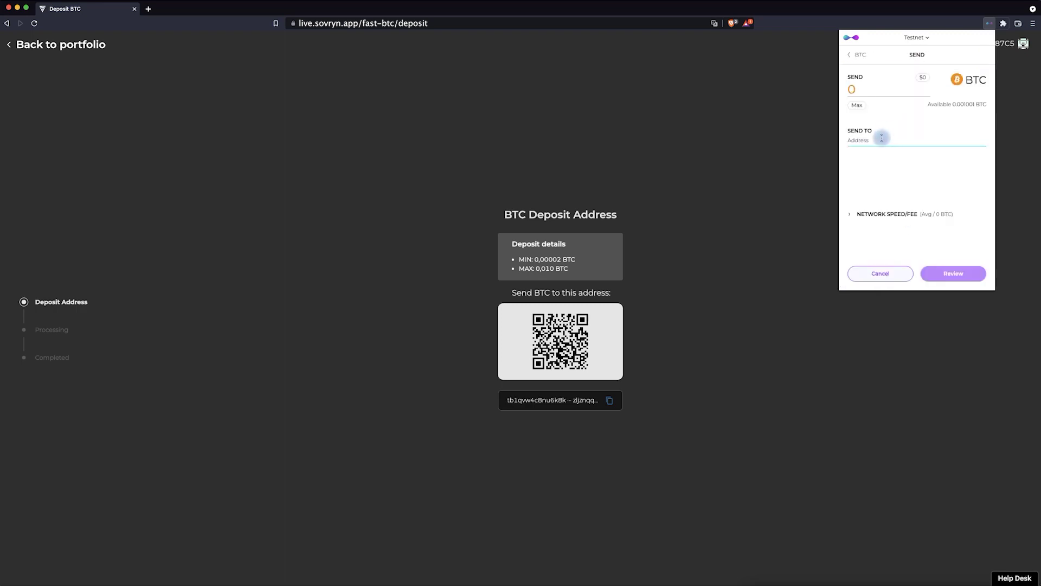
left_click(875, 140)
key("super+v")
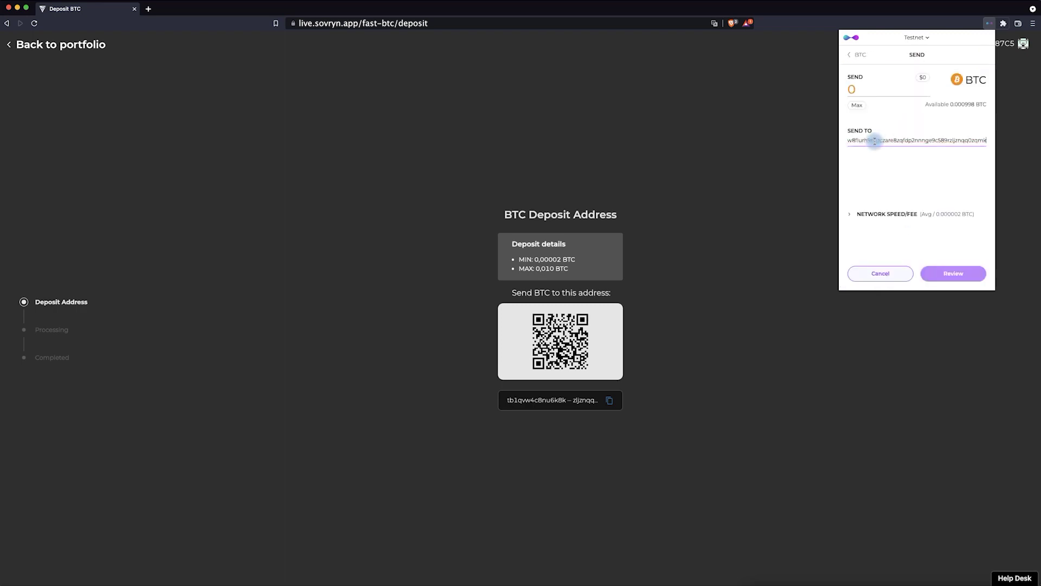
left_click(858, 105)
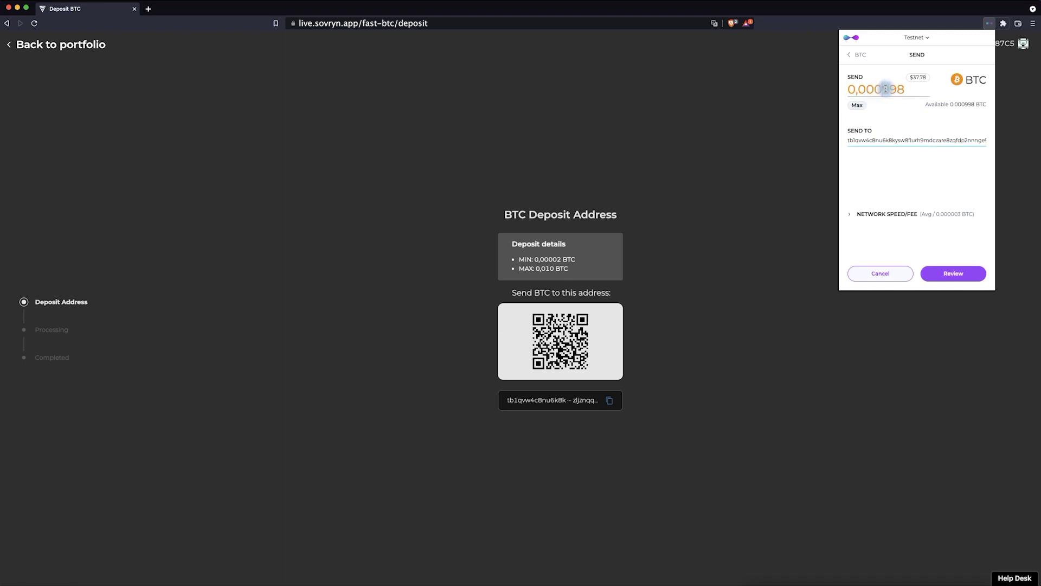
left_click_drag(891, 90, 887, 89)
type("5")
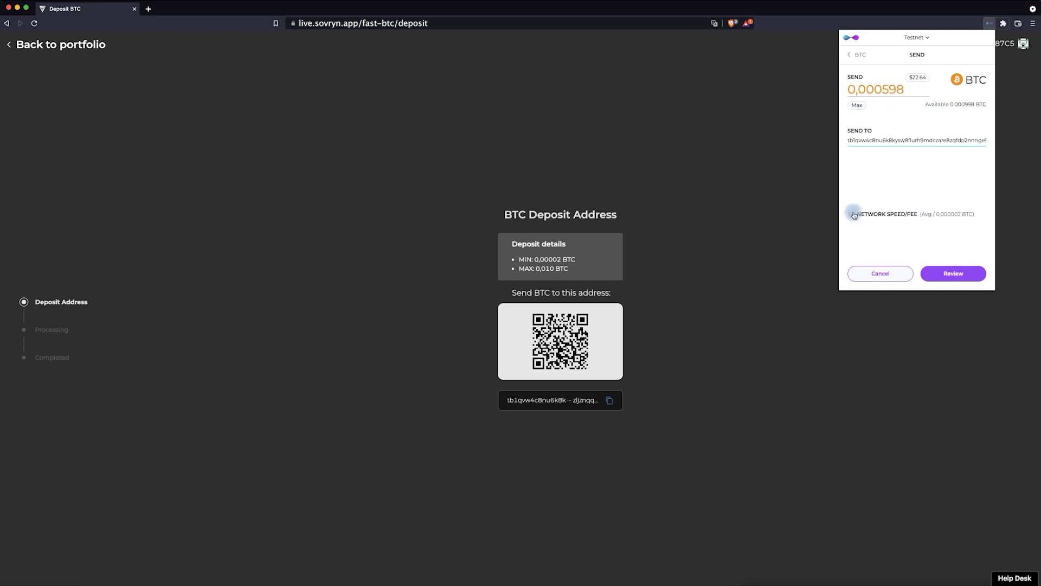
Choose the fast network fee and proceed to review the BTC send.
left_click(849, 214)
left_click(932, 230)
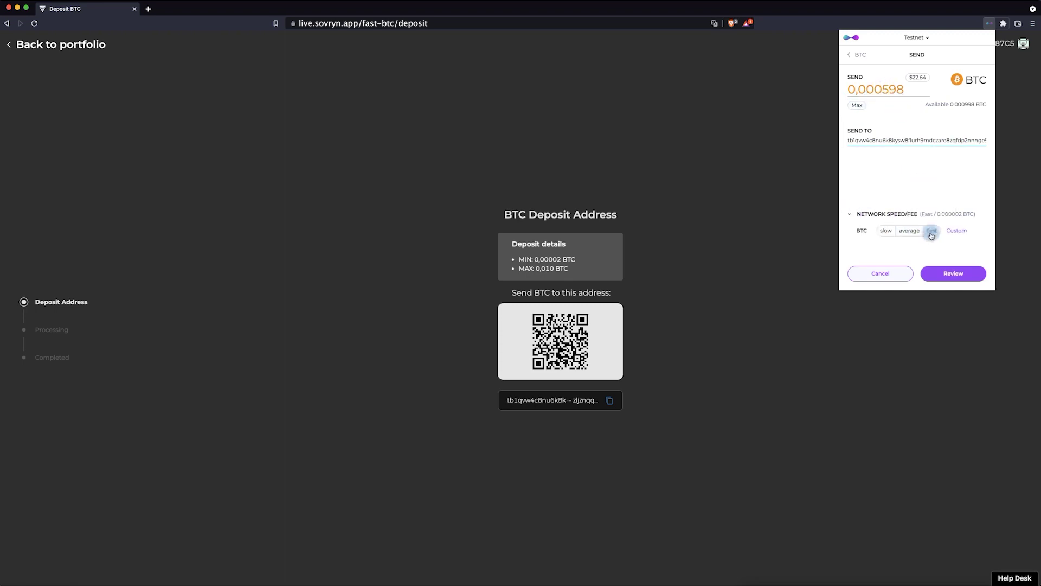
left_click(953, 274)
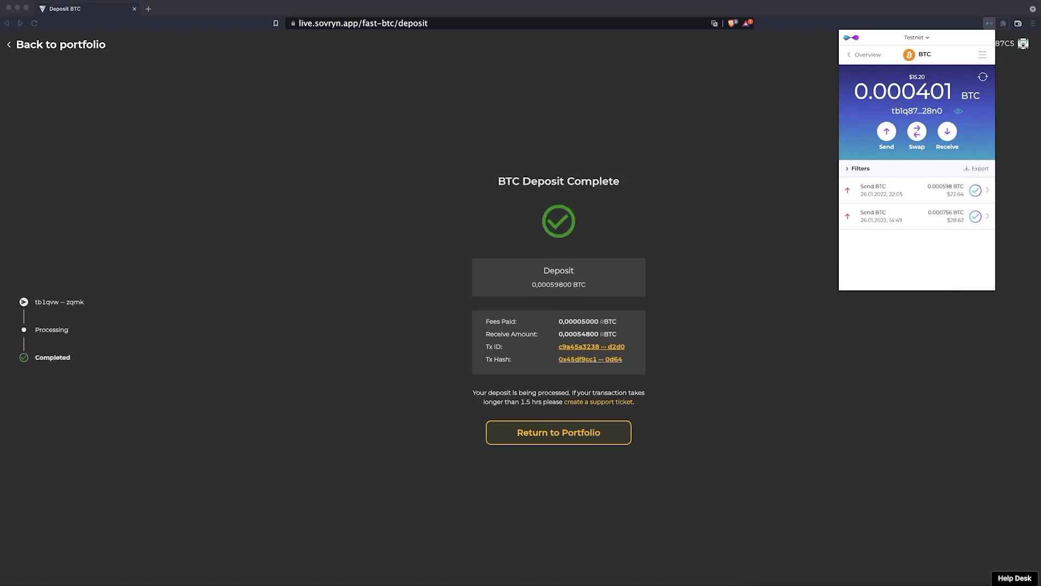
Dismiss the wallet popup and return to the Sovryn portfolio.
left_click(759, 358)
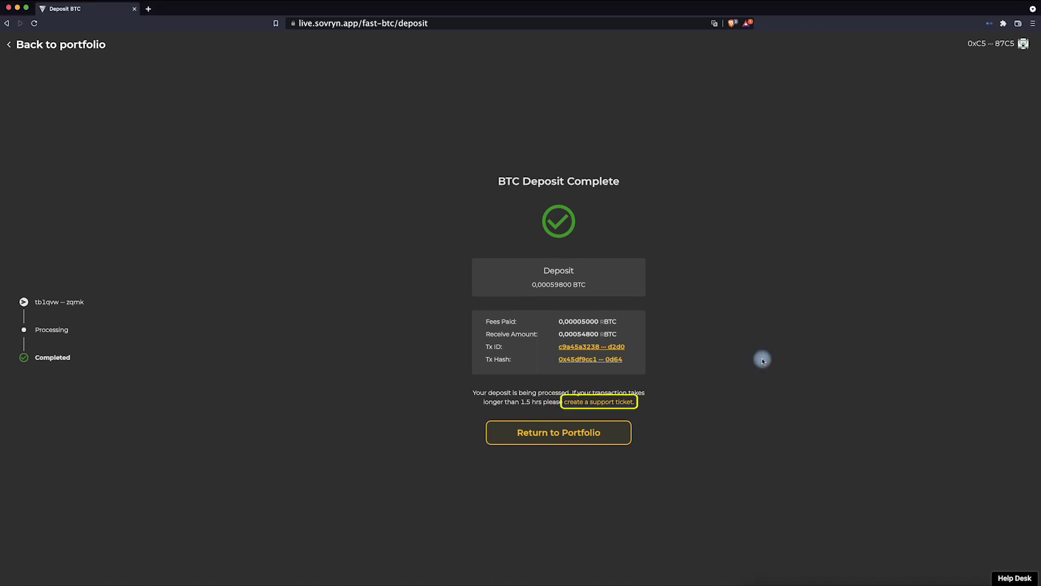
left_click(560, 430)
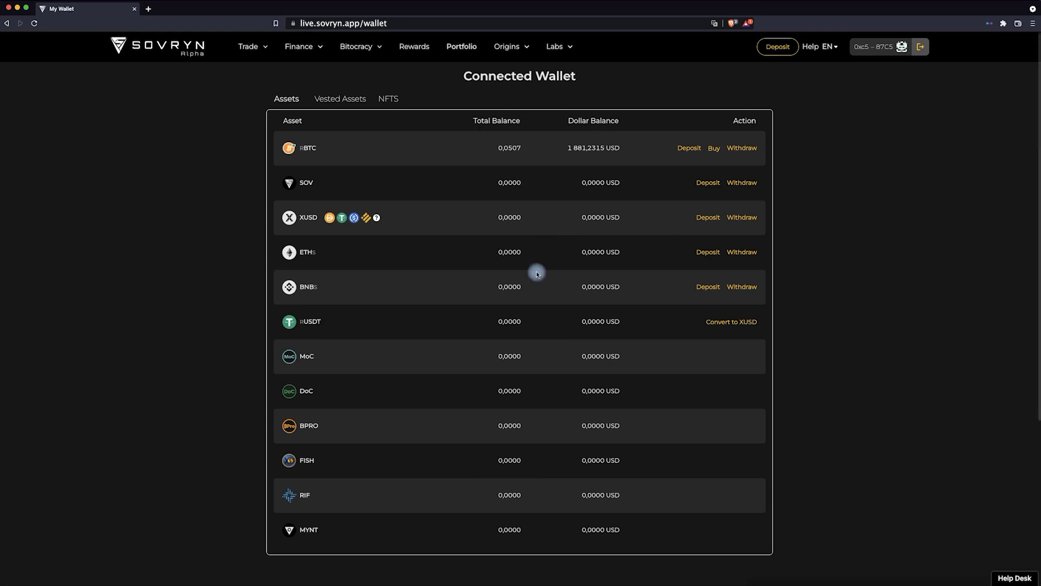
key("Tab")
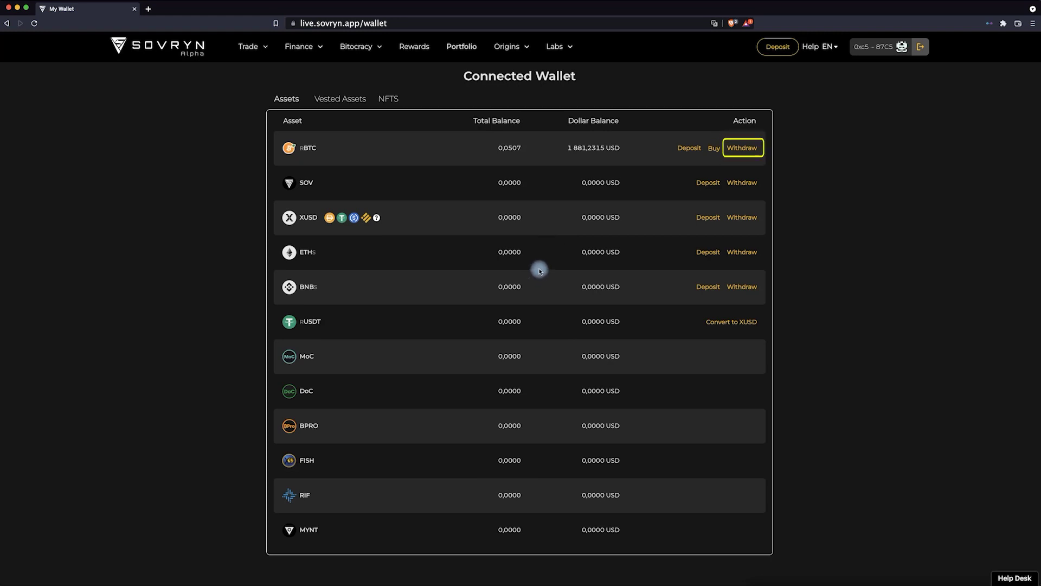
Start an rBTC-to-BTC withdrawal and accept the 0,010 amount.
left_click(737, 150)
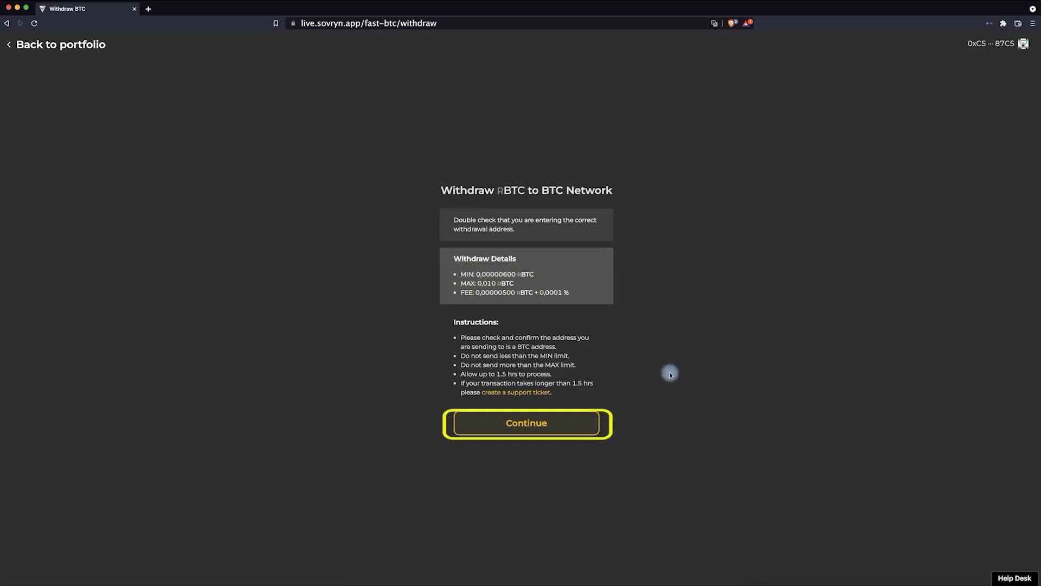
left_click(529, 420)
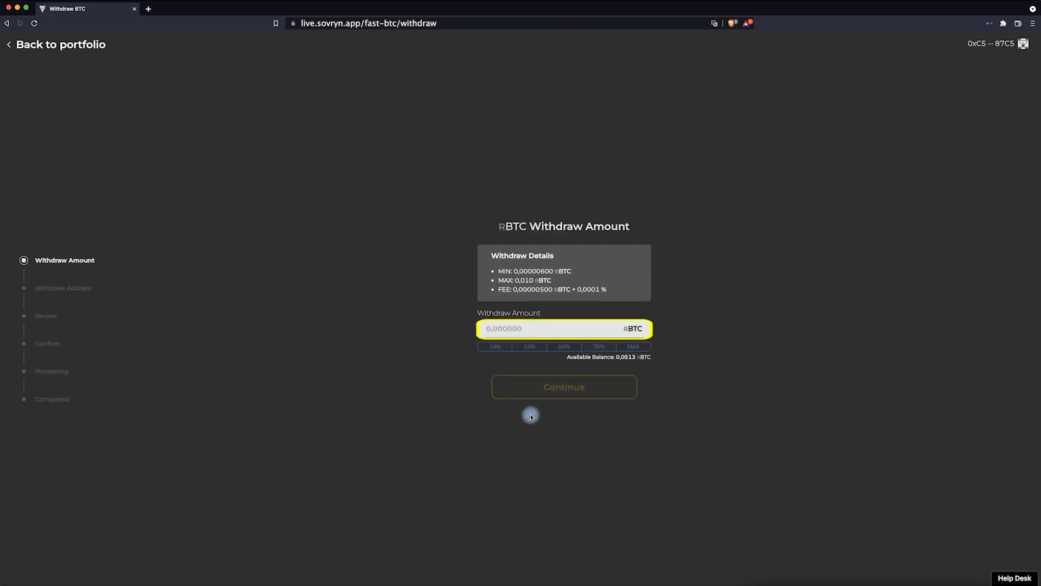
type("0,010")
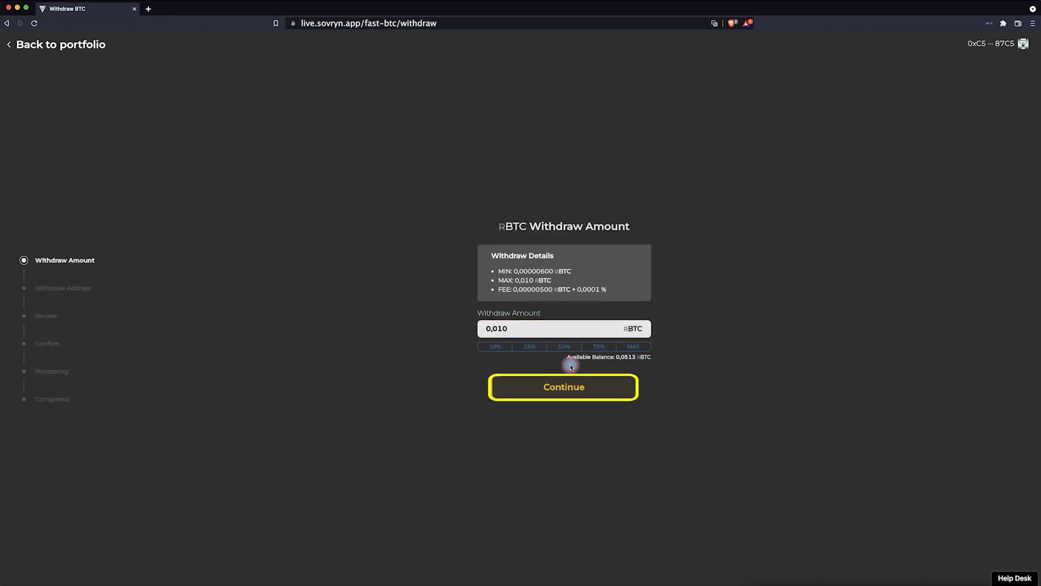
left_click(566, 395)
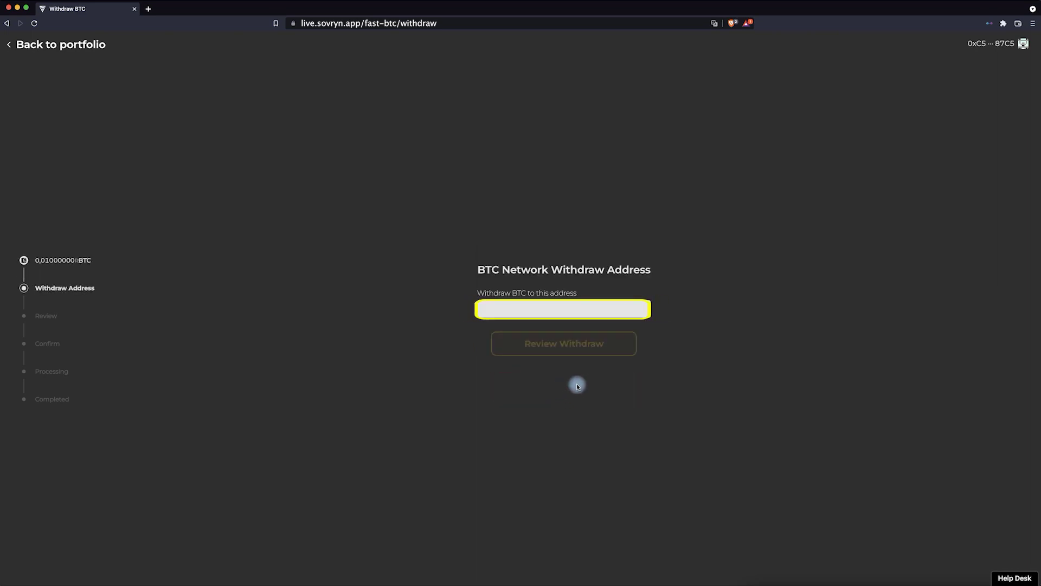
Copy the Liquality wallet's own BTC receive address as the destination and review the withdrawal.
left_click(993, 26)
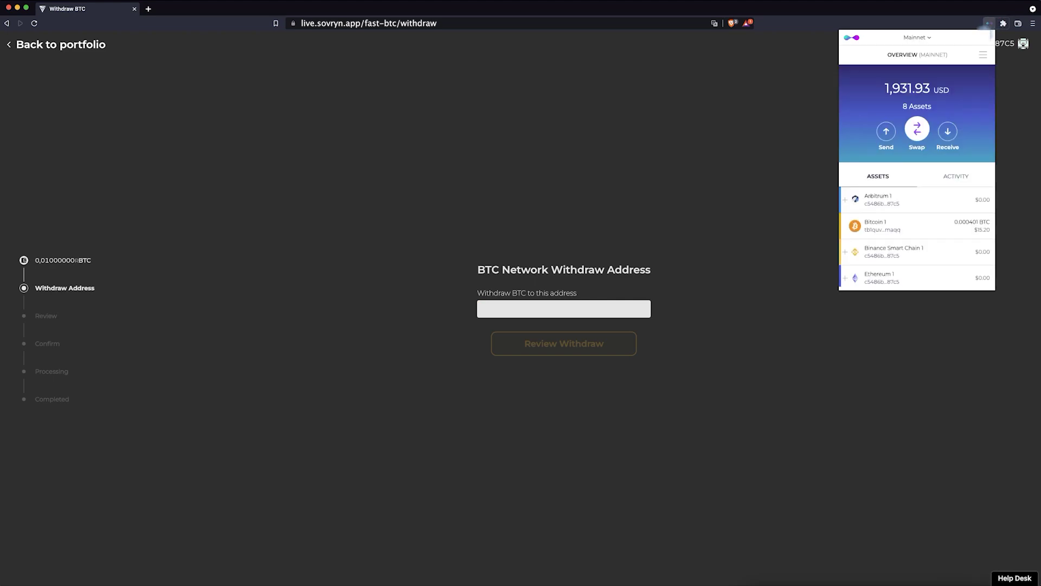
left_click(920, 229)
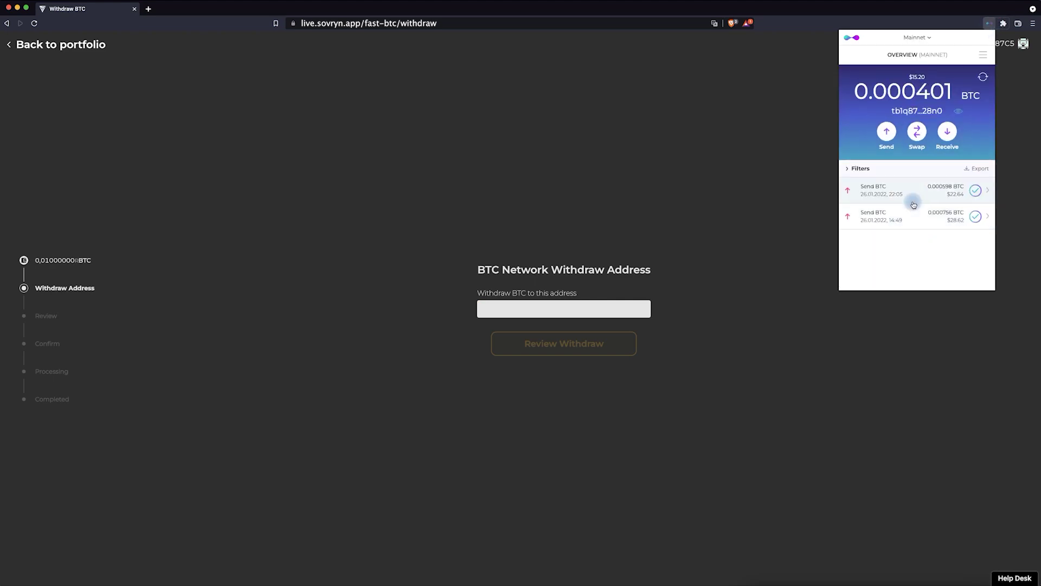
left_click(947, 131)
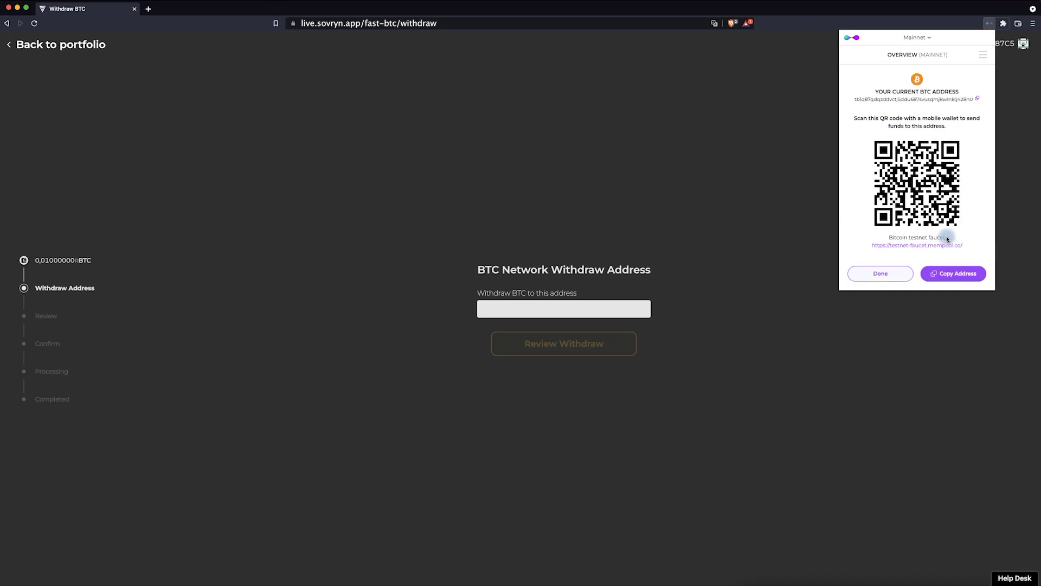
left_click(953, 273)
left_click(564, 305)
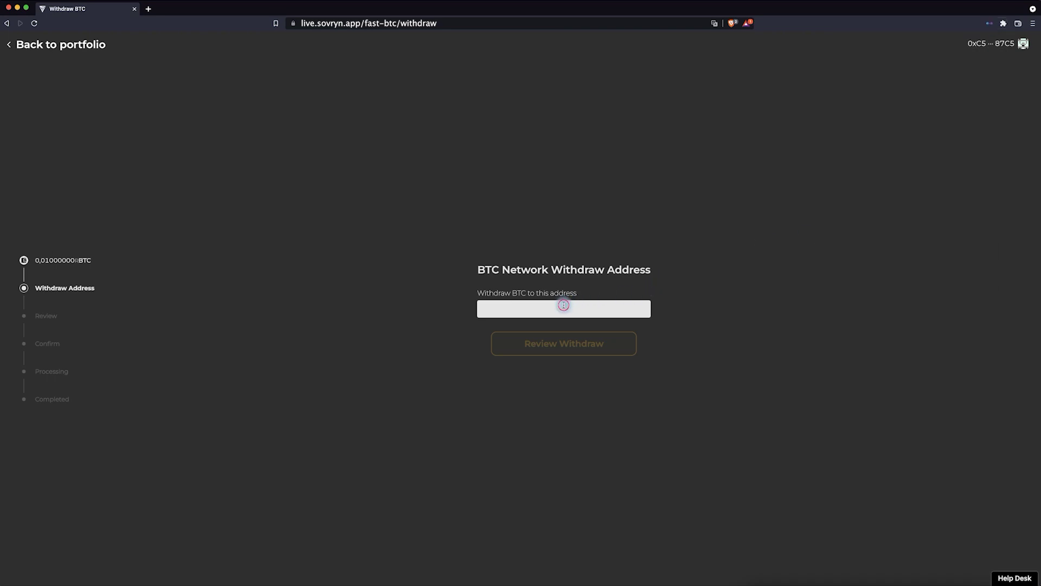
key("super+v")
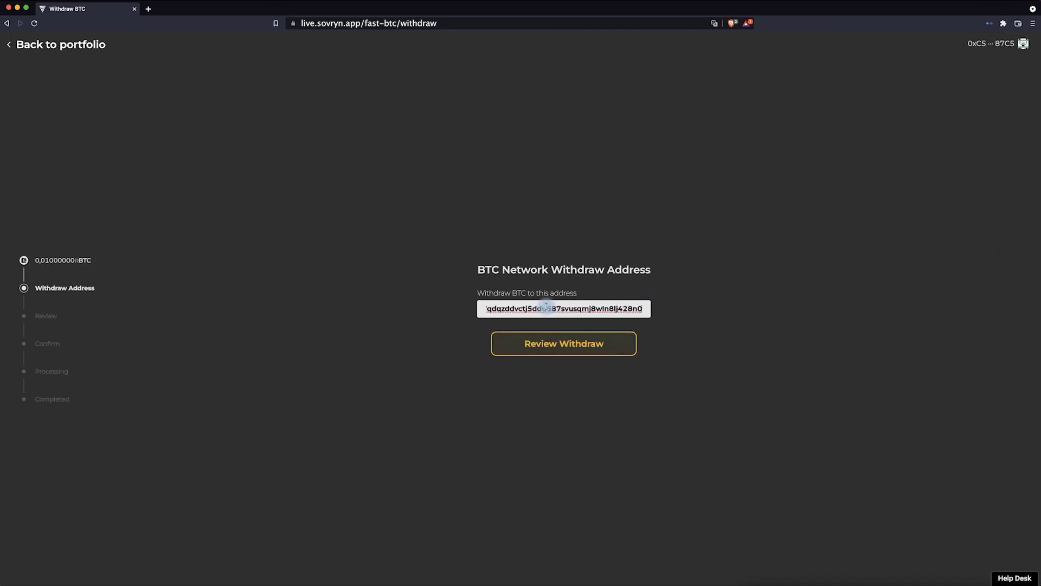
left_click(560, 355)
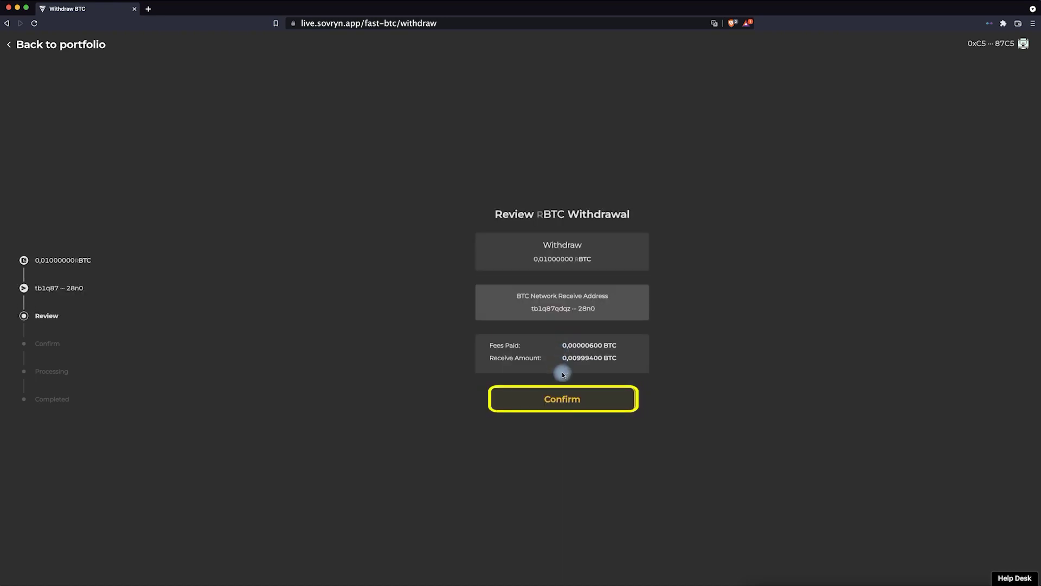
Confirm the 0.01 RBTC withdrawal and approve it in Liquality with the fast fee.
left_click(560, 409)
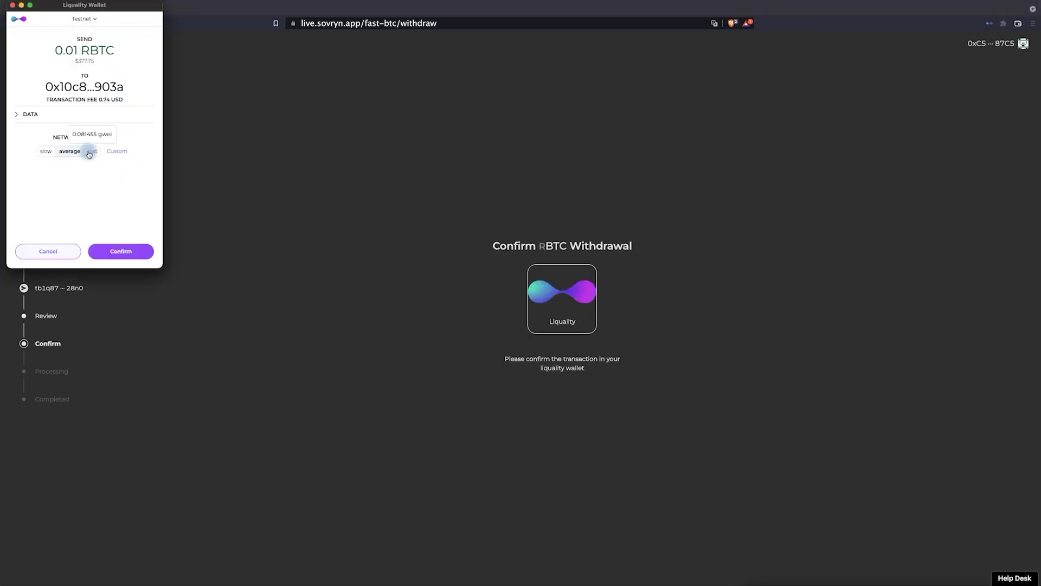
left_click(89, 152)
left_click(132, 254)
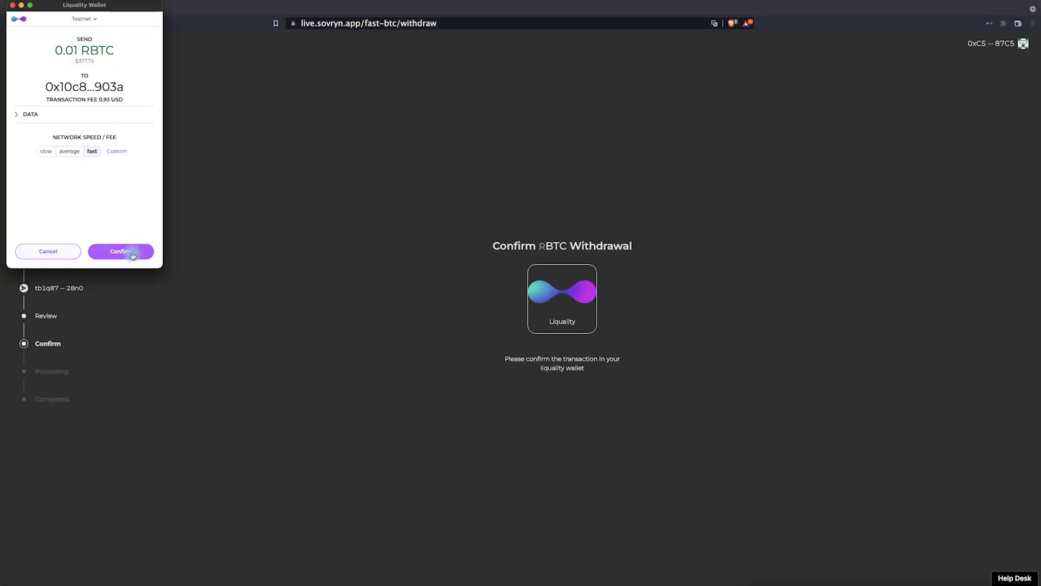